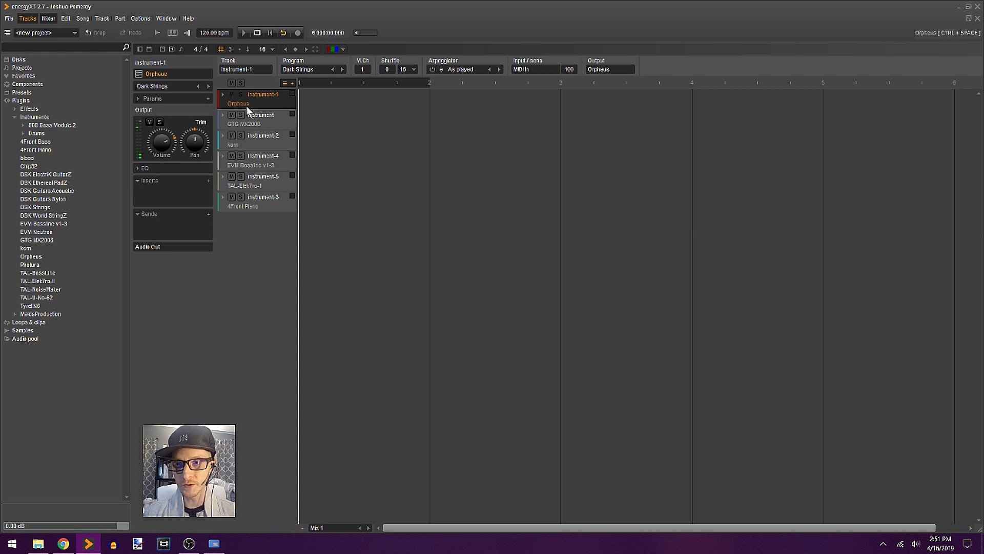
Open the Orpheus instrument on the instrument-1 track and reposition its window slightly.
left_click(271, 125)
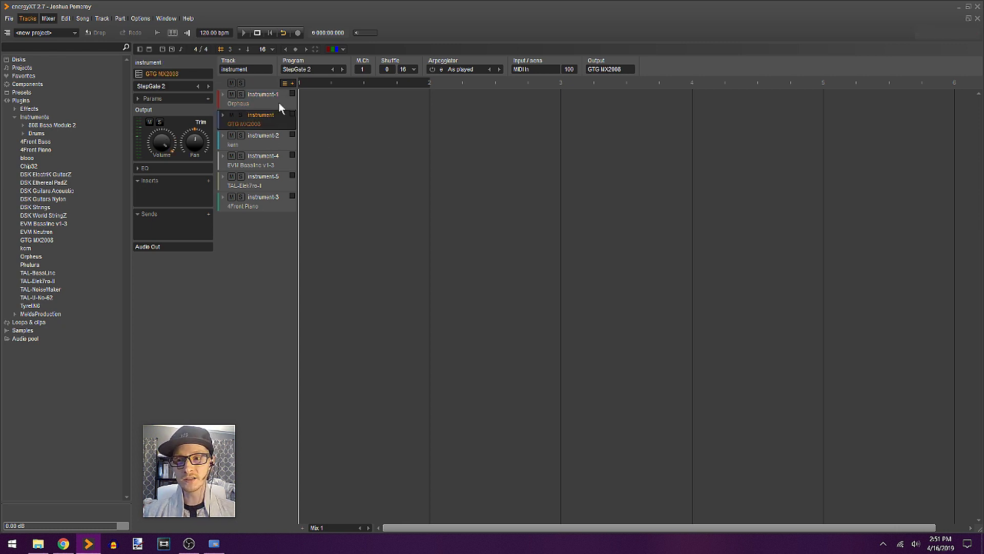
left_click(279, 103)
double_click(279, 102)
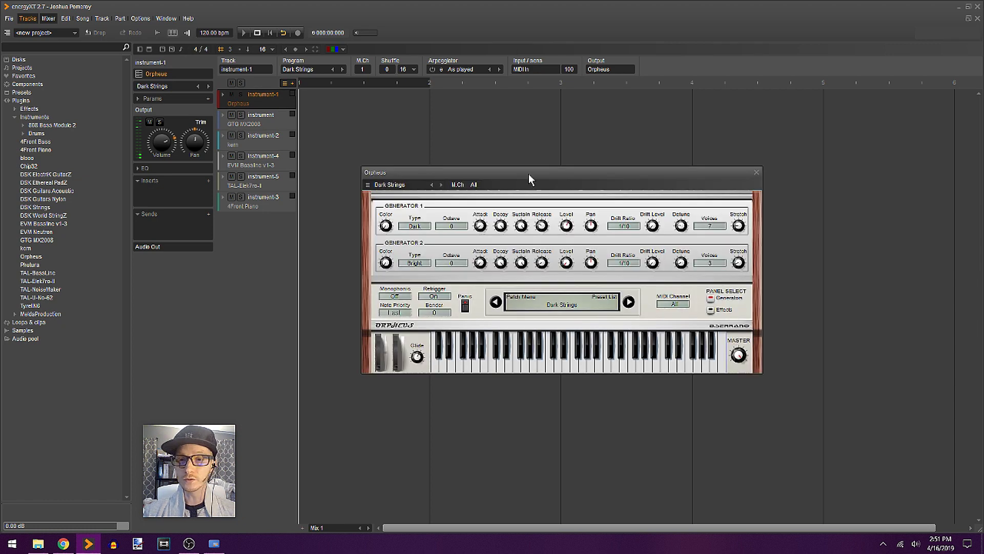
left_click_drag(528, 174, 541, 167)
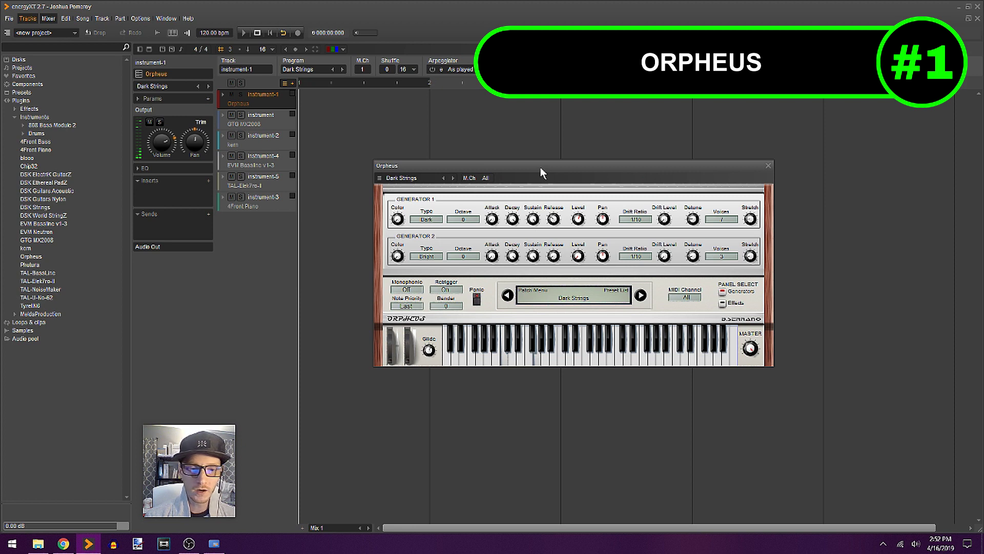
Audition the Orpheus presets Chorale, Voices, Strings and Strings Octava, and show the synth's effects controls.
left_click(423, 178)
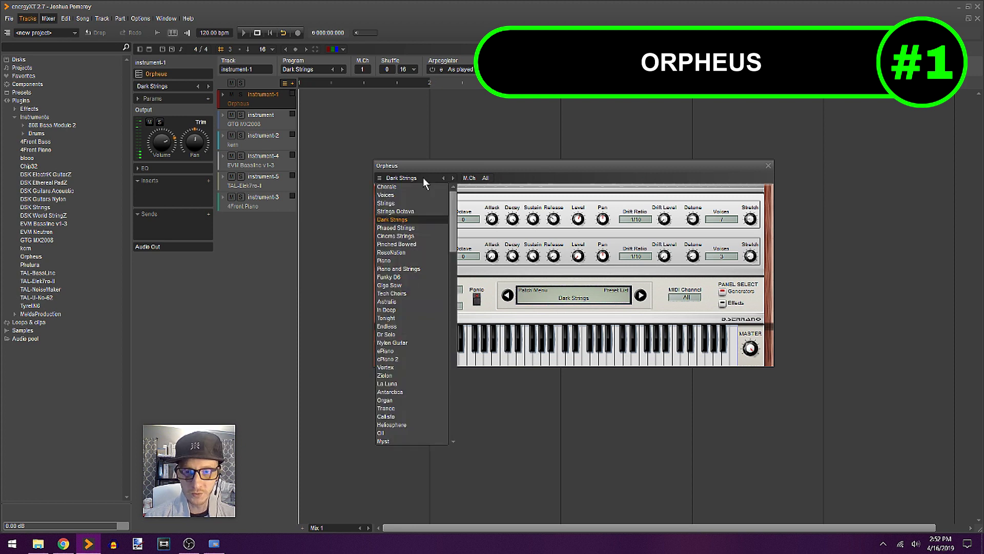
left_click(422, 187)
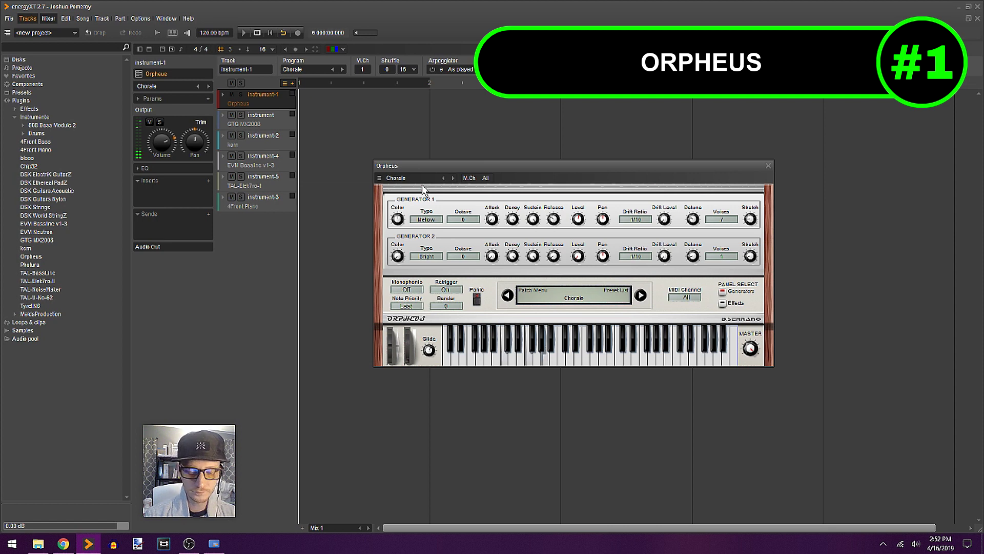
left_click(641, 296)
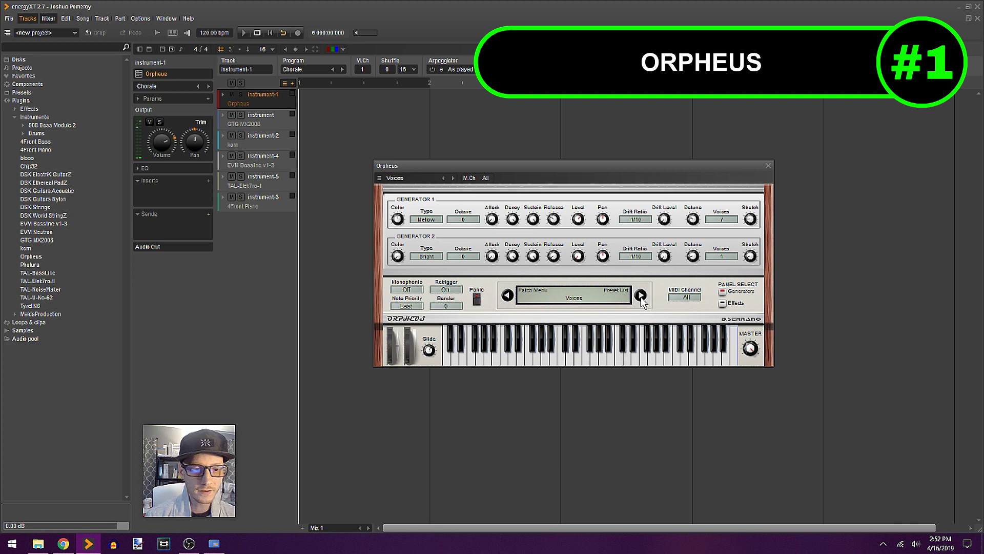
left_click(641, 296)
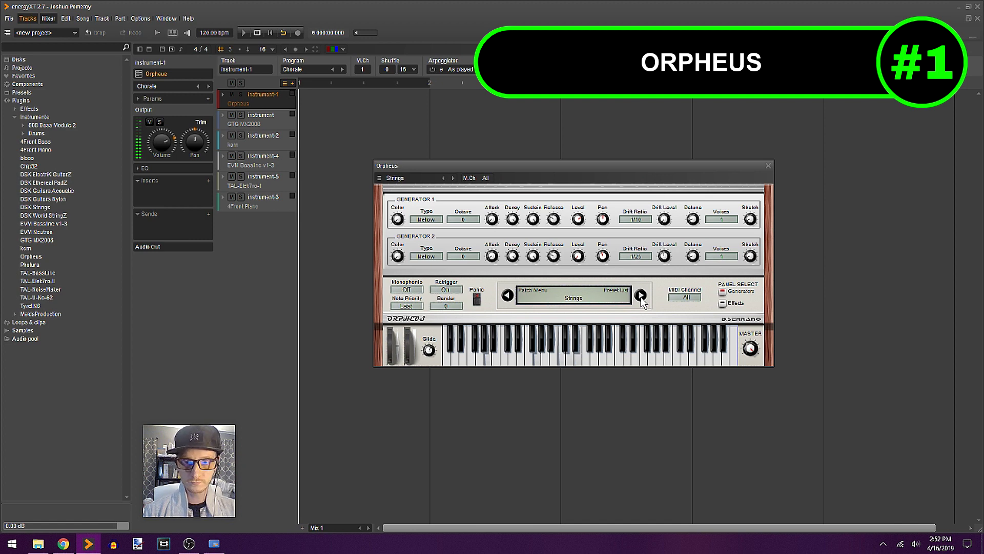
left_click(454, 178)
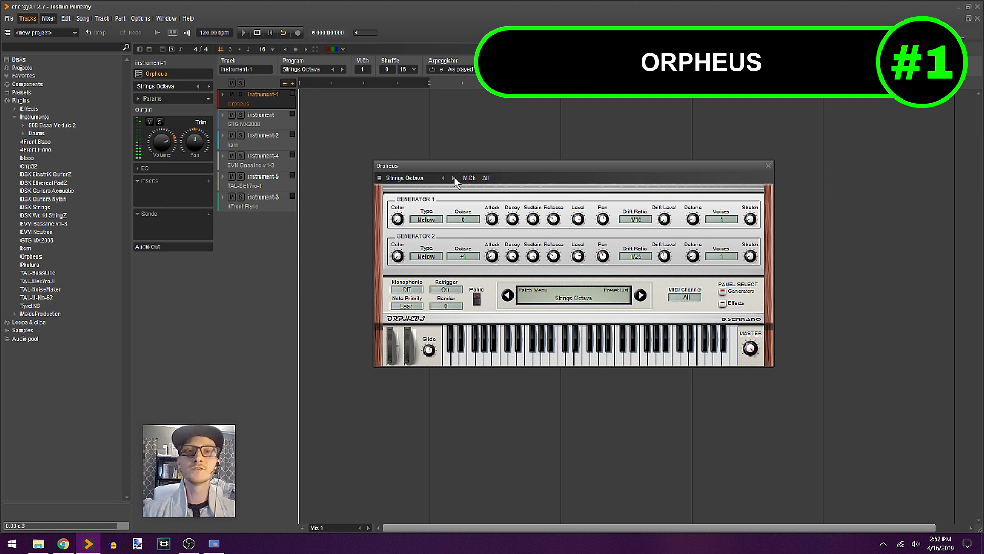
left_click(722, 303)
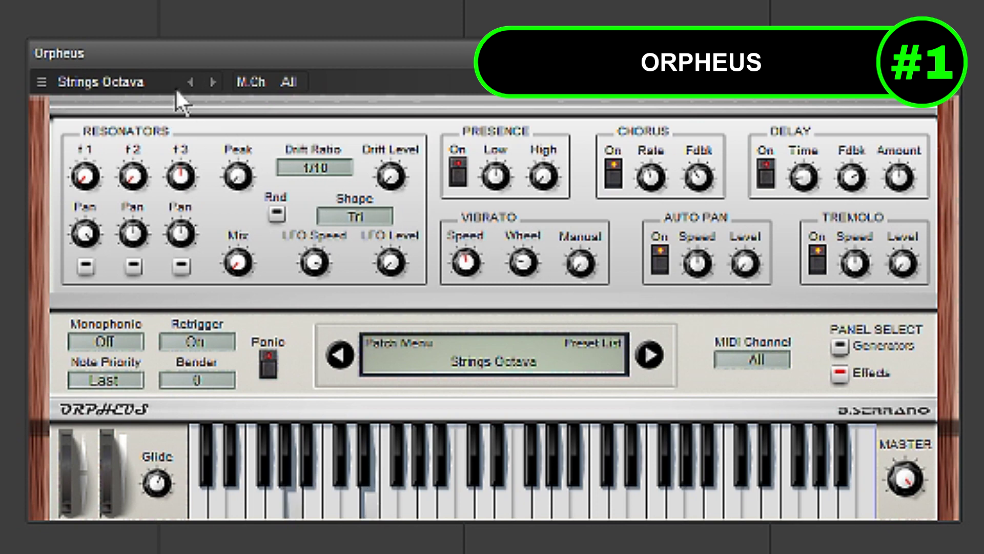
Load the In Deep preset in Orpheus and close the instrument's window.
left_click(214, 81)
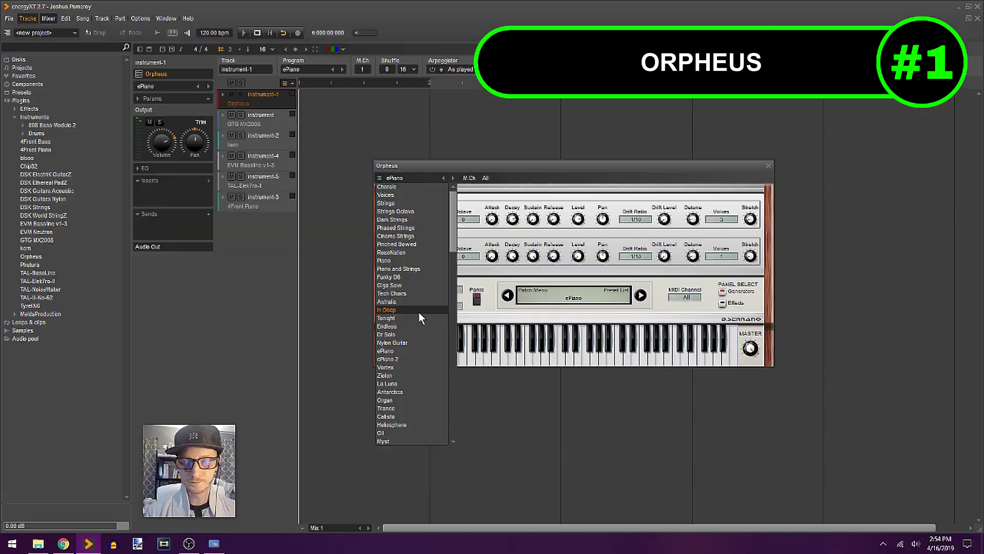
left_click(419, 312)
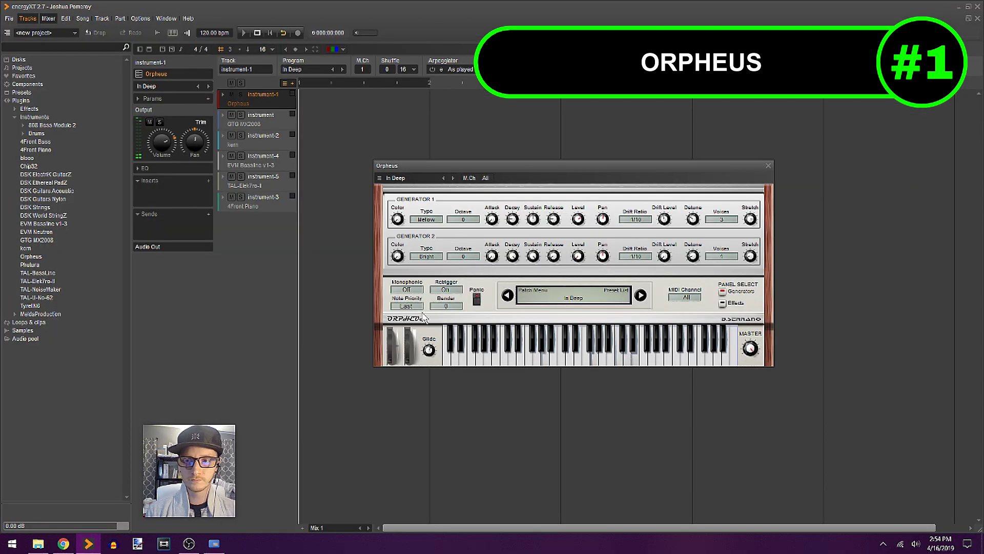
left_click(768, 165)
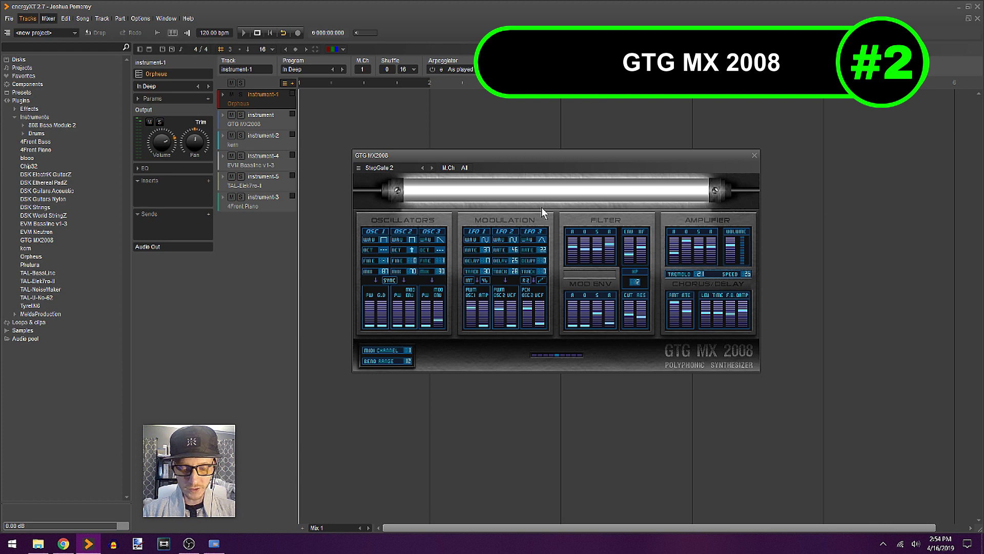
Advance through the GTG MX2008 presets StepGate 3, Step Pad, Strings 1 and Strings 2, and go one preset further.
left_click(408, 121)
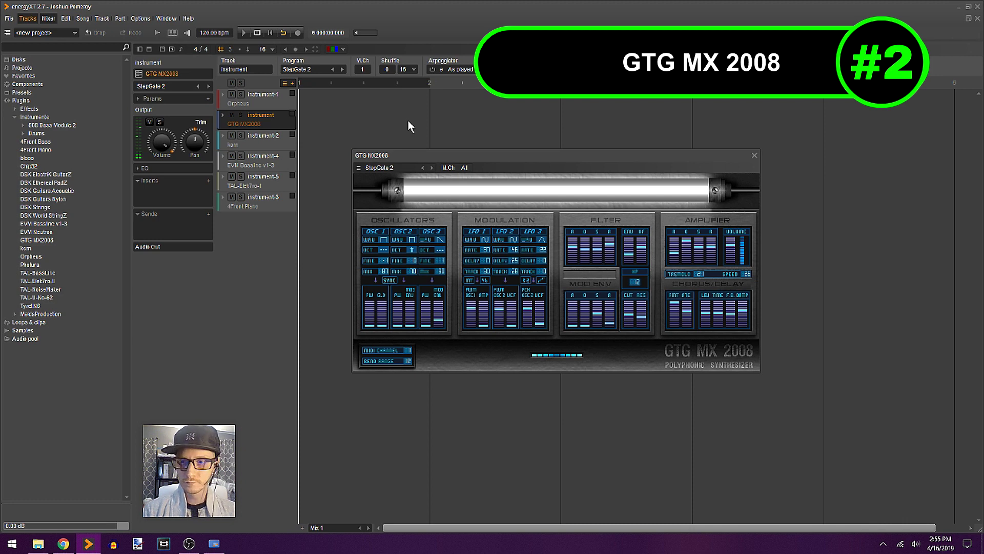
left_click(431, 168)
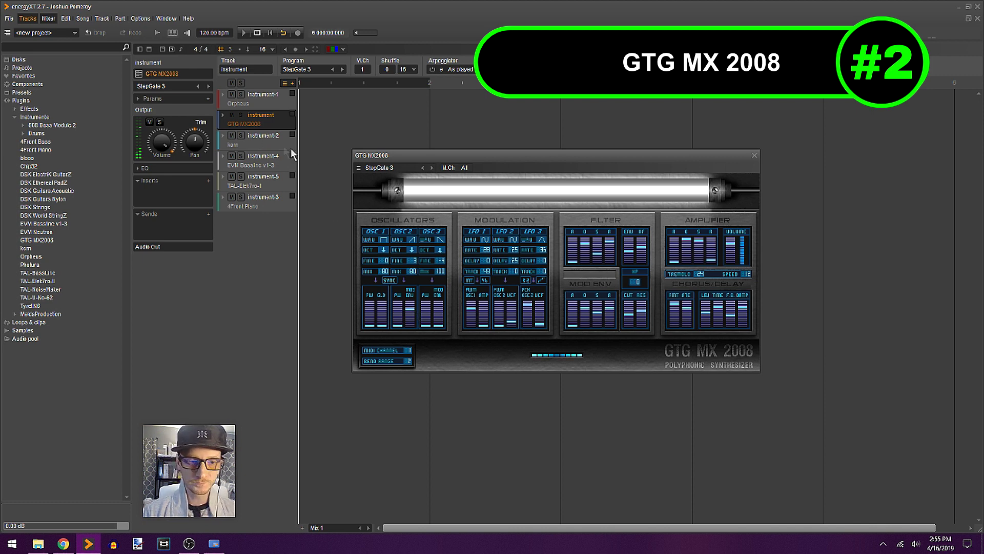
left_click(432, 168)
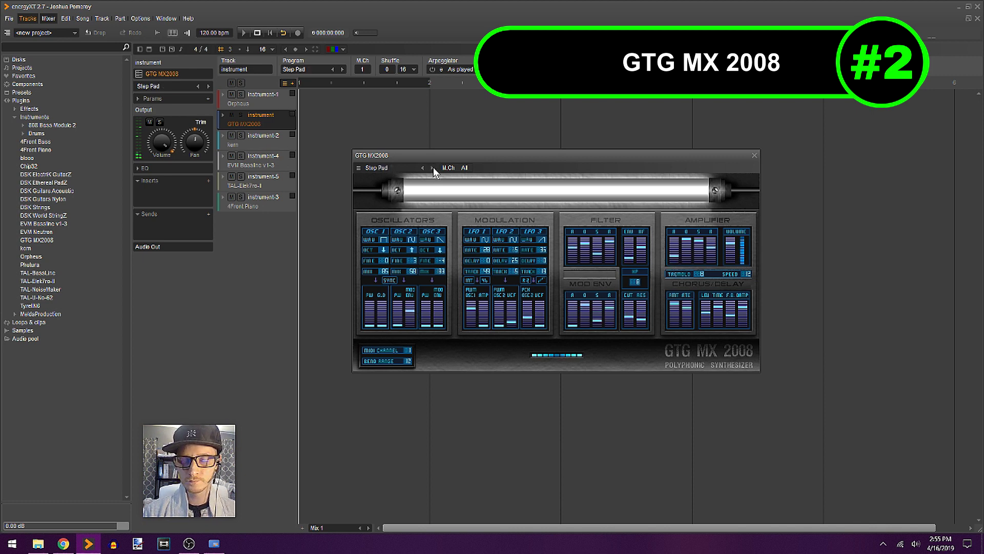
left_click(433, 167)
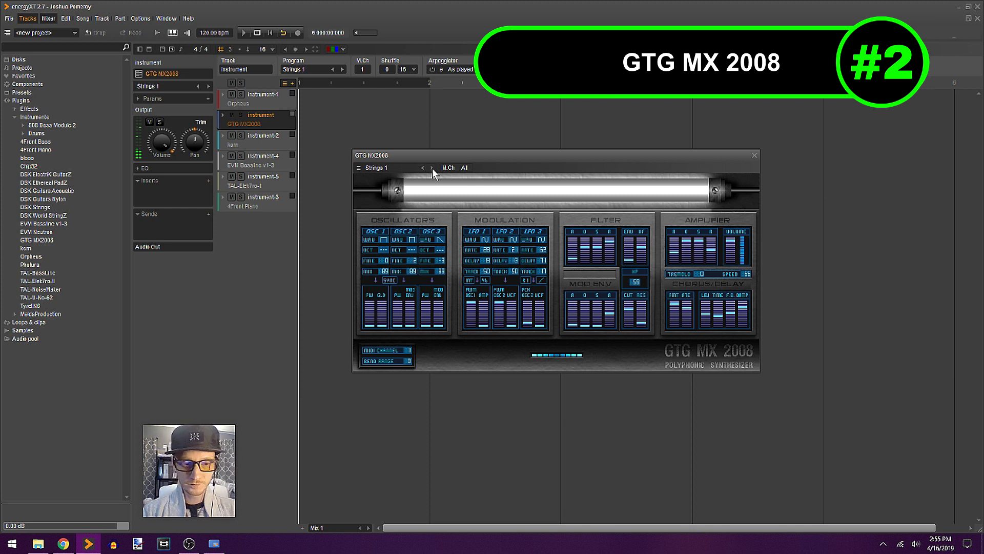
left_click(432, 169)
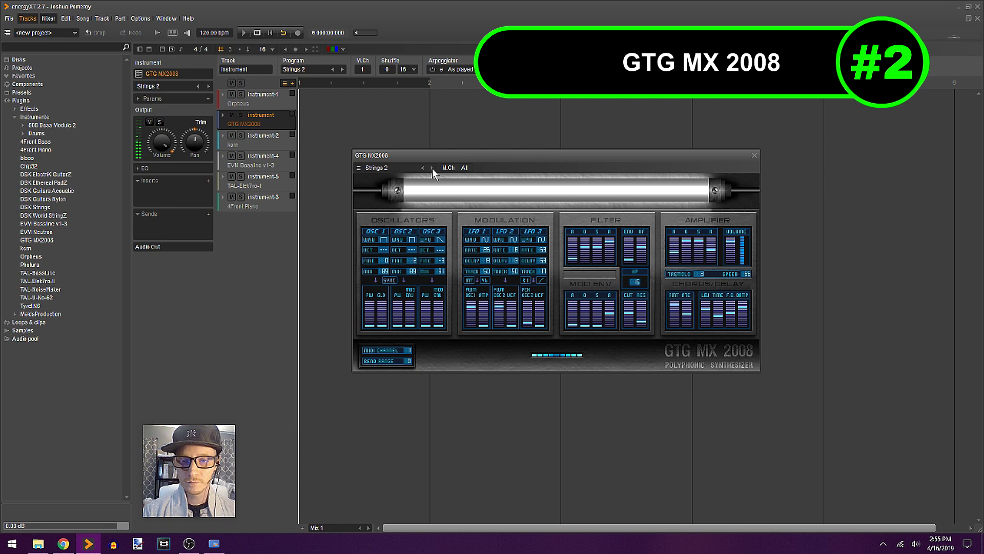
left_click(432, 168)
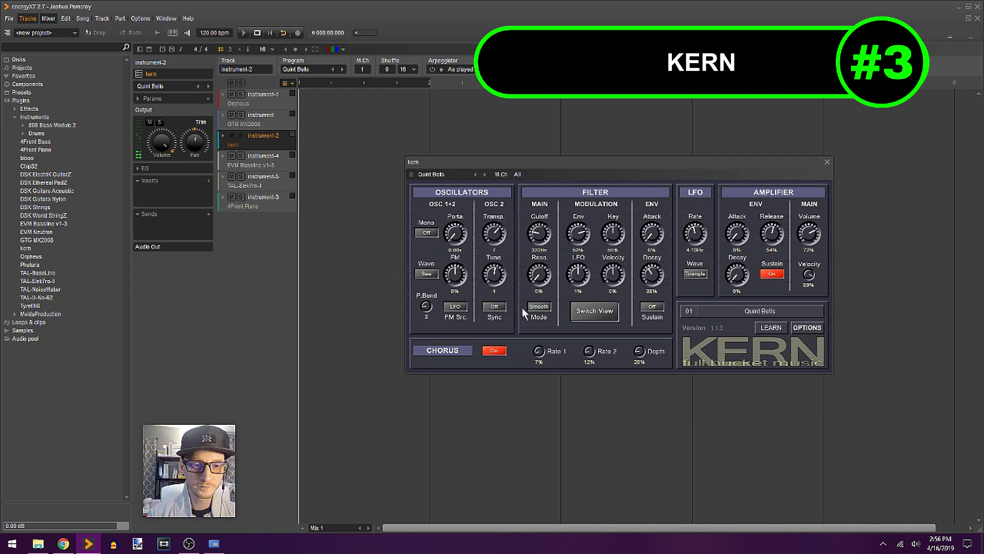
Try Kern's alternate slider view, return to the knob view, and sweep the main filter Cutoff of the Quint Bells preset.
left_click(594, 311)
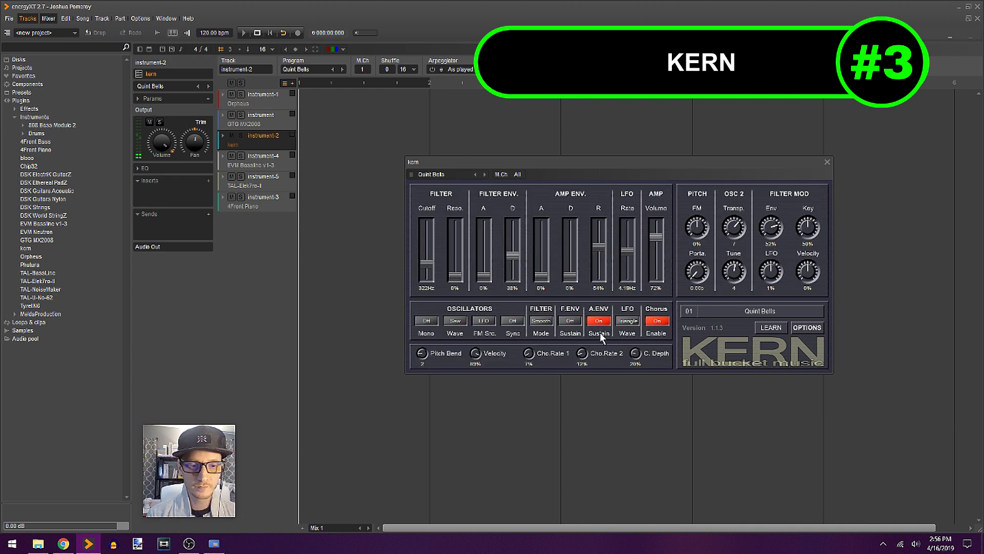
left_click(808, 329)
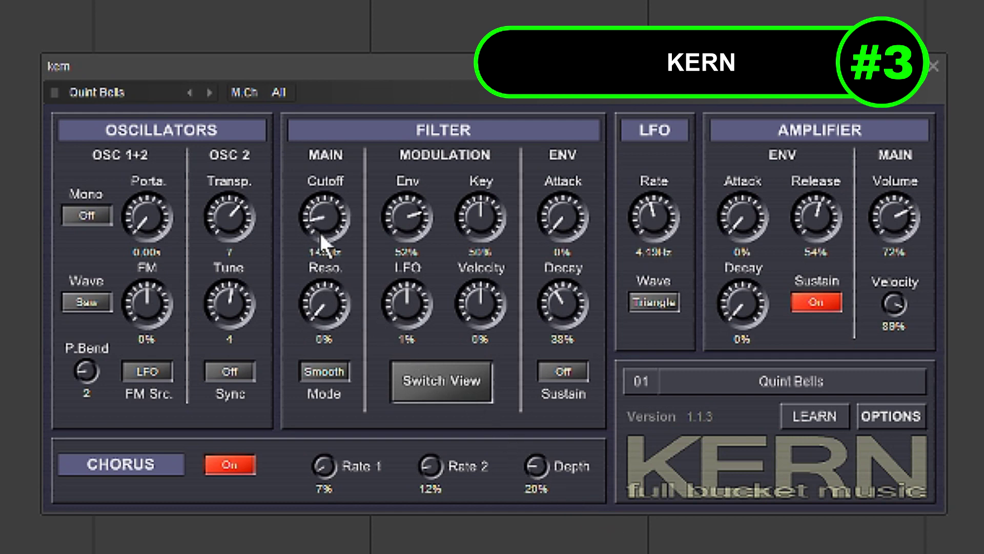
left_click_drag(323, 242, 336, 186)
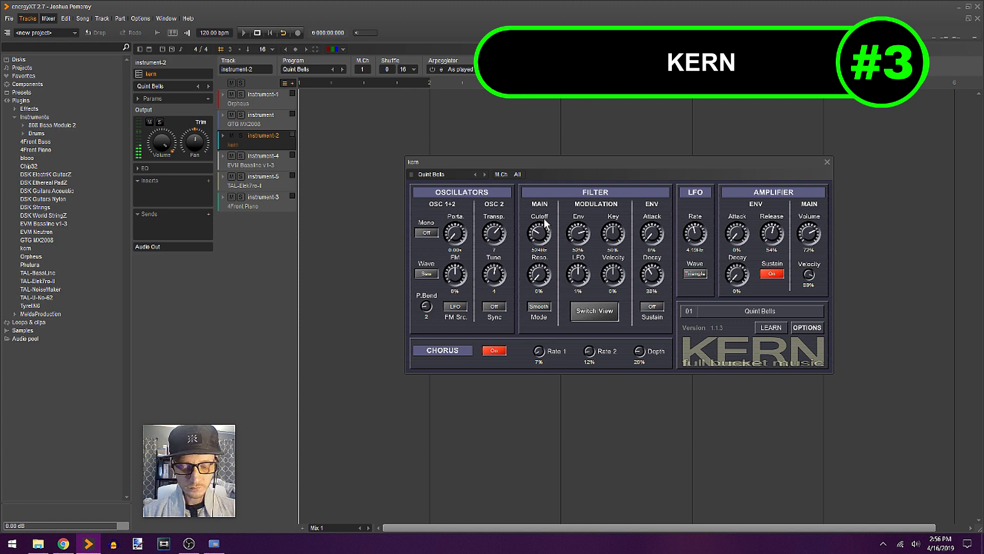
left_click_drag(546, 223, 506, 180)
Advance through Kern's presets, including String Ensemble, Fat Saws, Cheesync and Classic Analog Brass, up to Bell Piano.
left_click(485, 174)
left_click(486, 174)
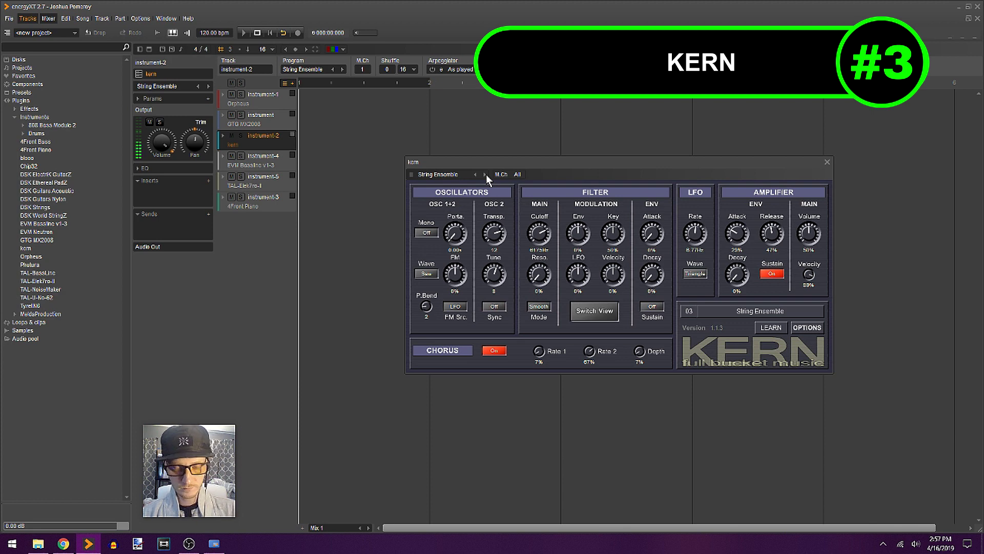
left_click(486, 174)
left_click(486, 174)
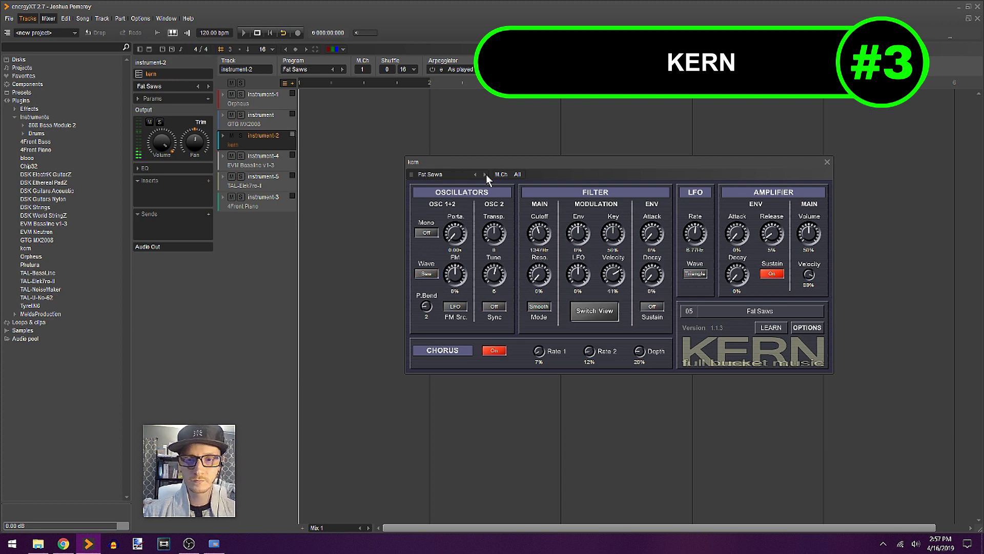
left_click(486, 175)
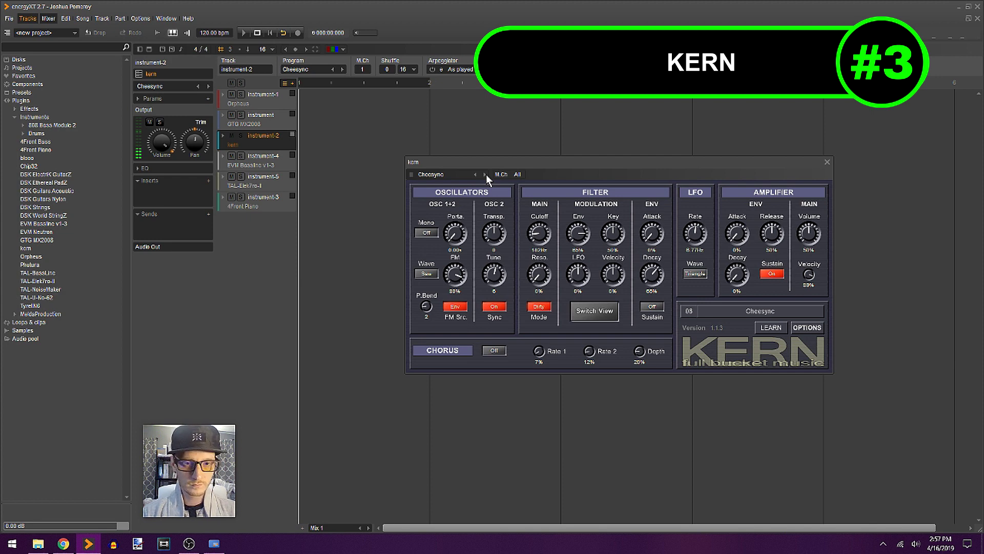
left_click(486, 174)
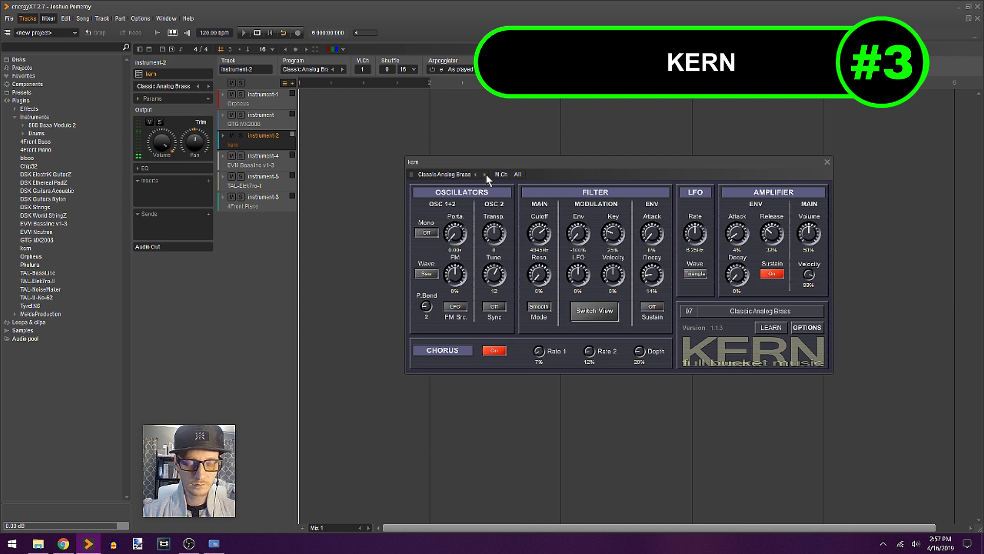
left_click(486, 175)
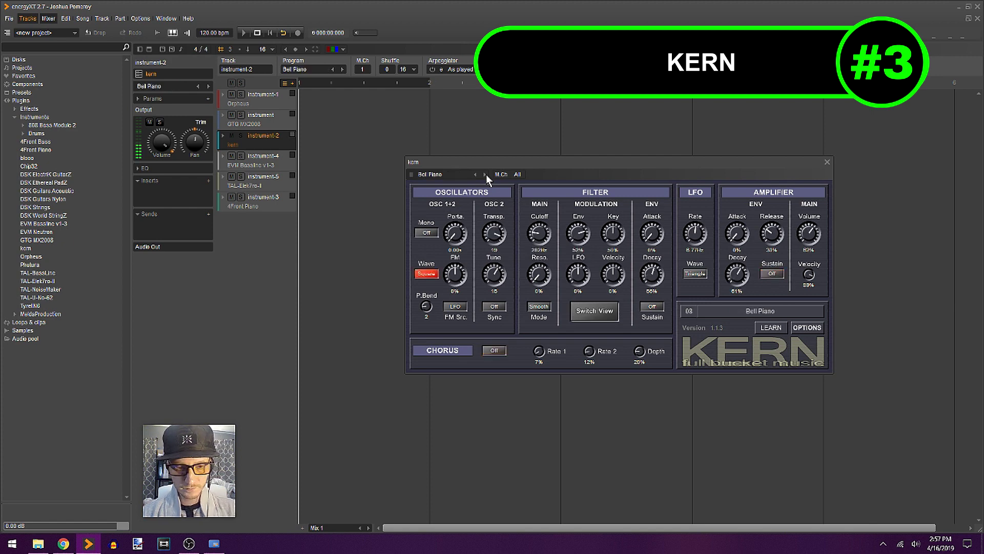
Browse the program banks in Kern's own preset list and close the synth's window.
left_click(698, 312)
mouse_move(699, 328)
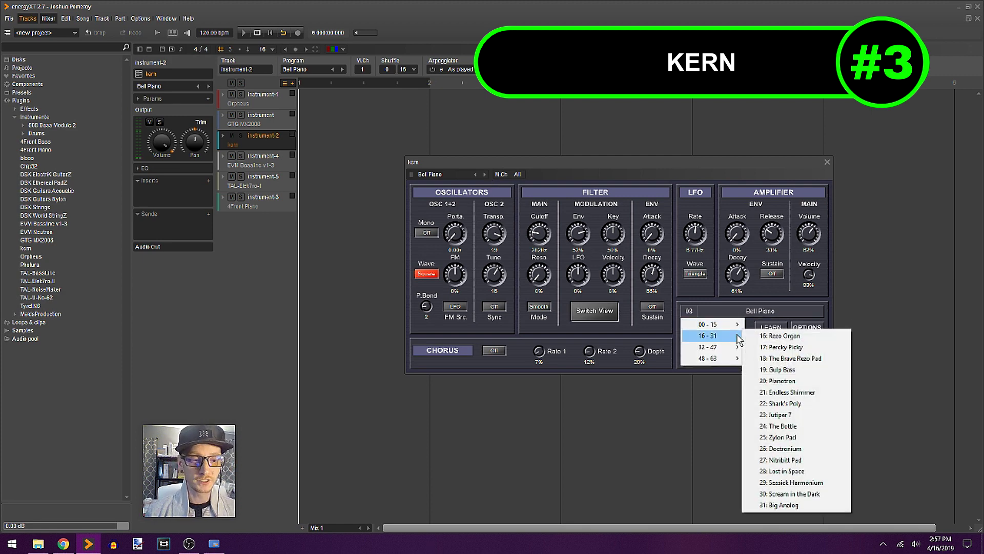
mouse_move(735, 350)
left_click(827, 163)
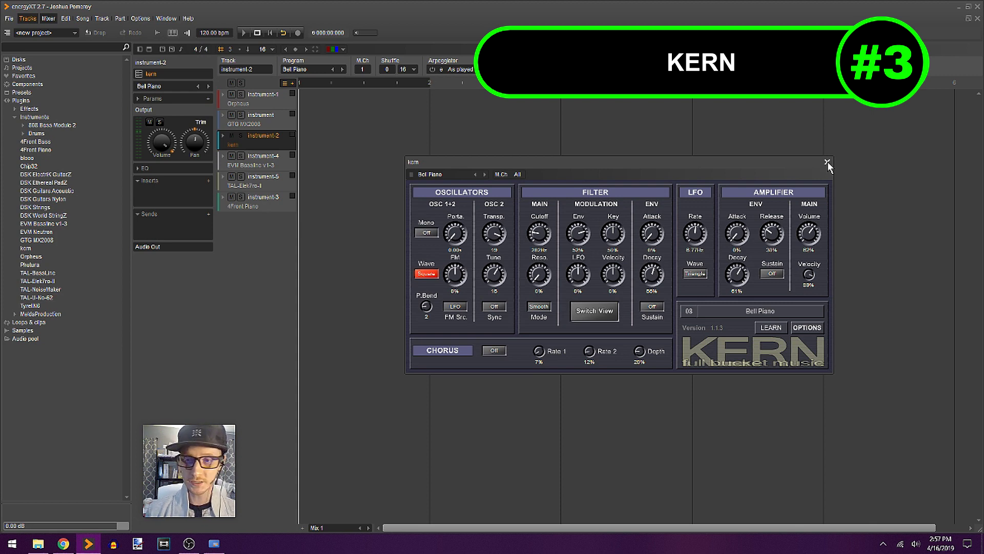
left_click(827, 163)
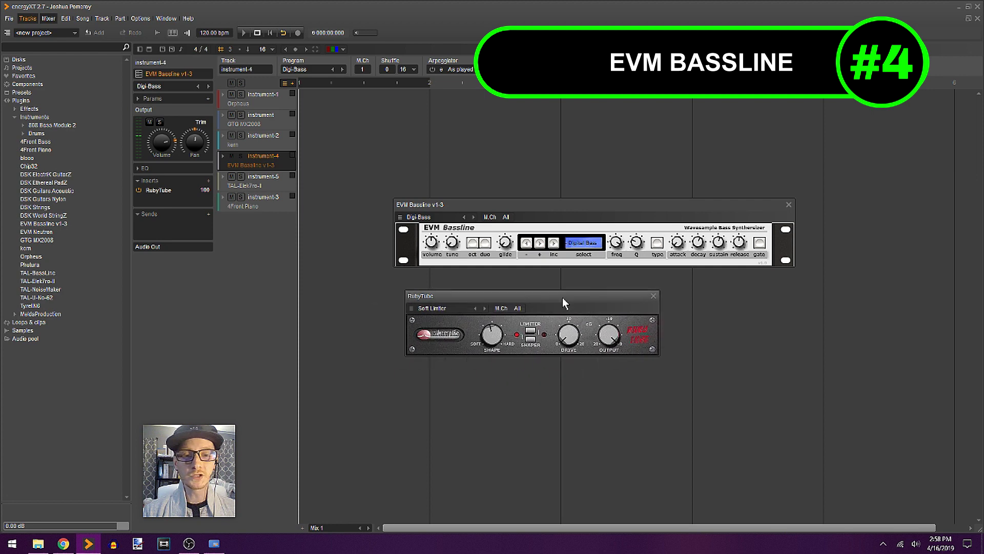
Close the RubyTube window and advance through the EVM Bassline presets Muted Bass, Walking Bass, Finger Pick'in Bass and Electric Bass.
left_click(653, 296)
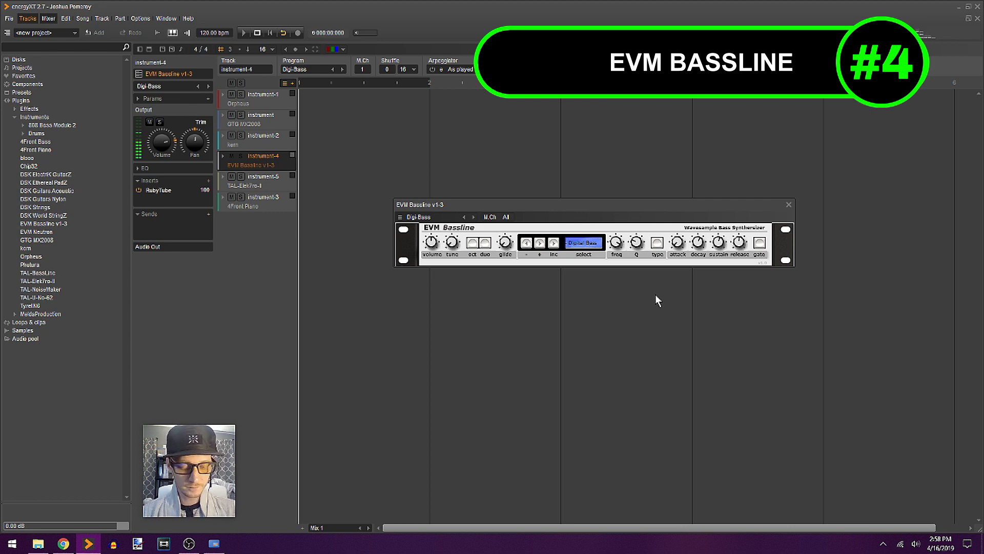
left_click(474, 217)
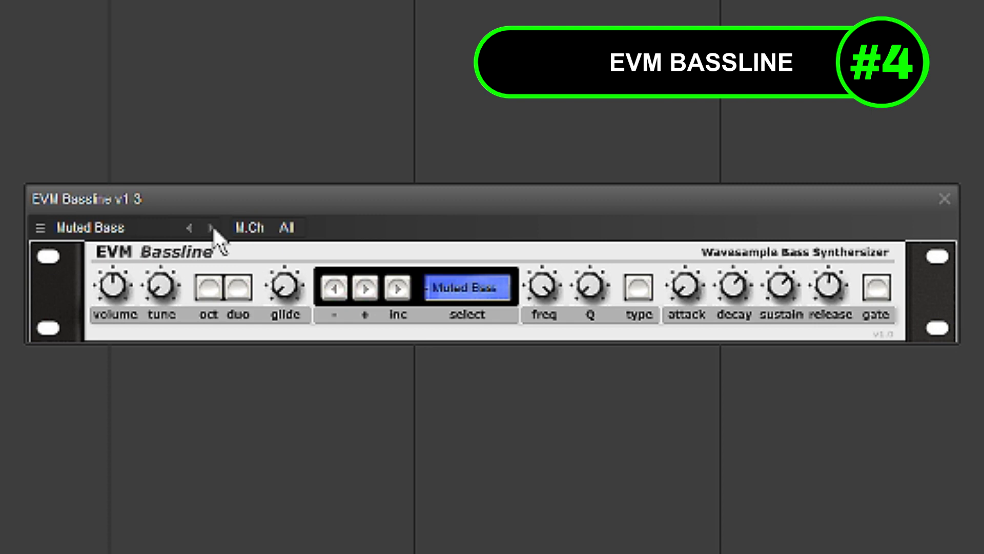
left_click(211, 228)
left_click(211, 228)
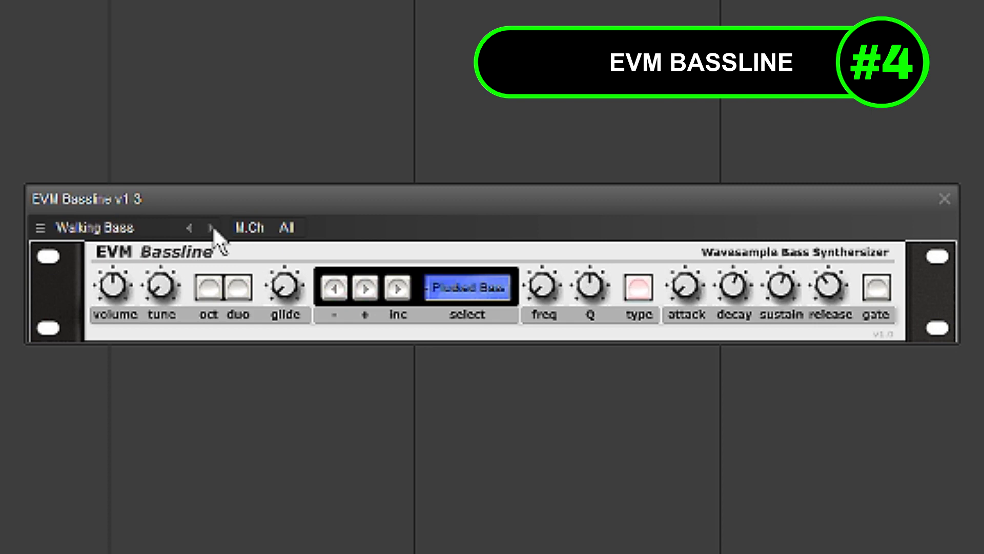
left_click(211, 228)
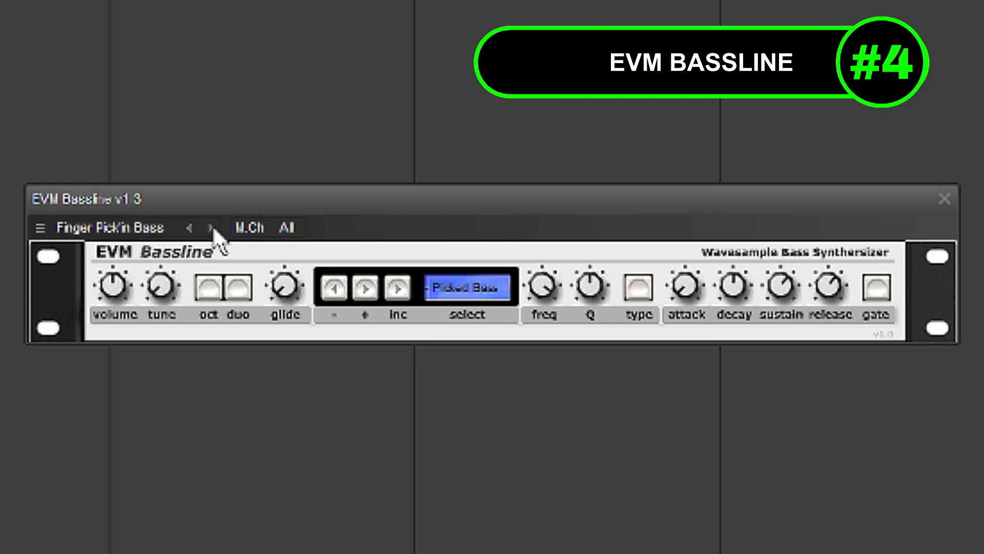
left_click(211, 228)
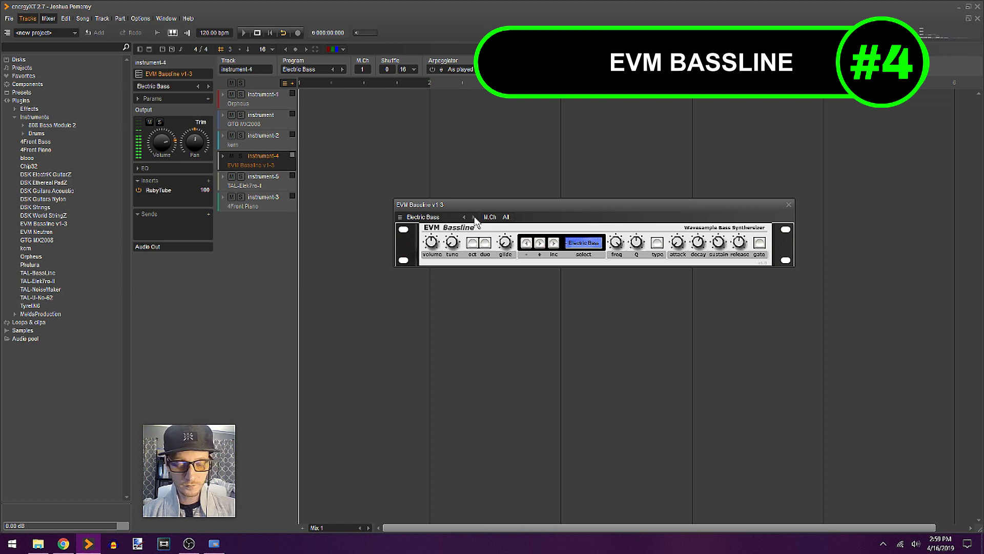
left_click(474, 217)
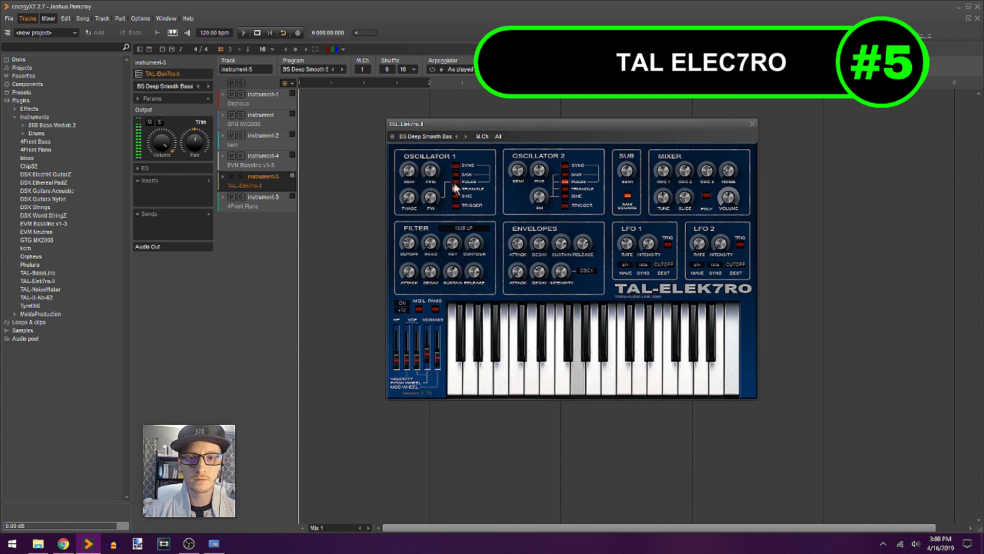
Turn on sync for Oscillator 2 and switch Oscillator 1 to the sine waveform.
left_click(565, 166)
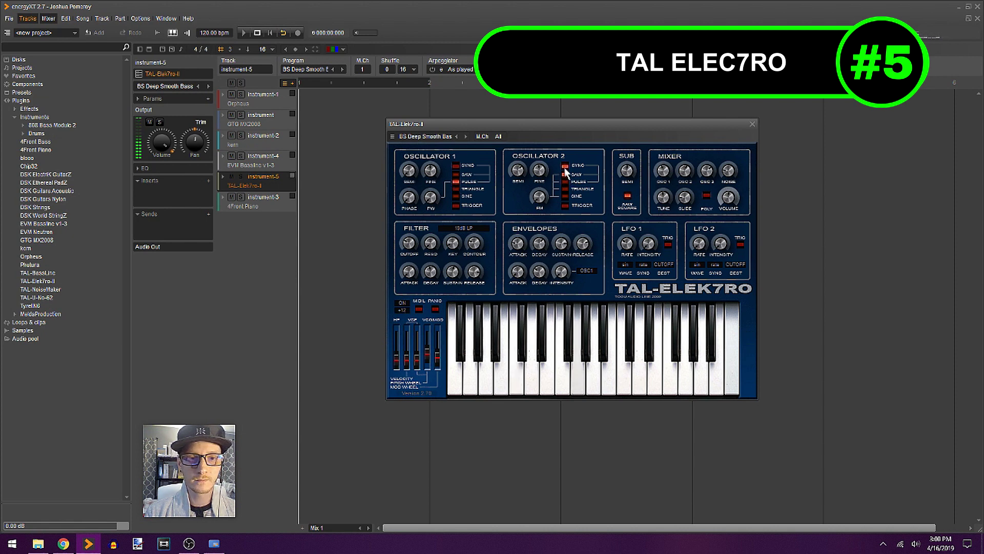
left_click(564, 189)
left_click(456, 196)
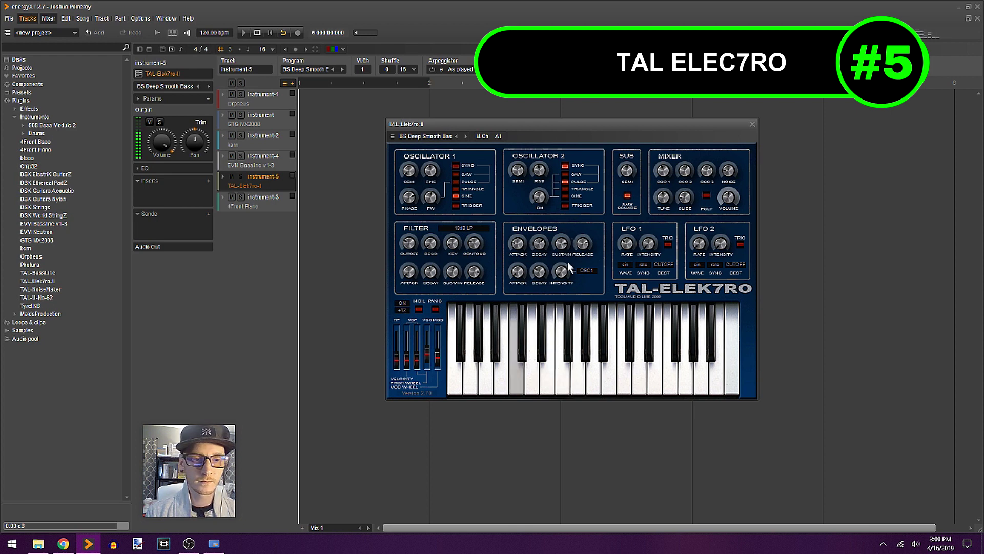
Audition TAL-Elek7ro's BS SimpleMellow Bass and BS Squelch Bass presets, and return to BS Deep Smooth Bass.
left_click(466, 135)
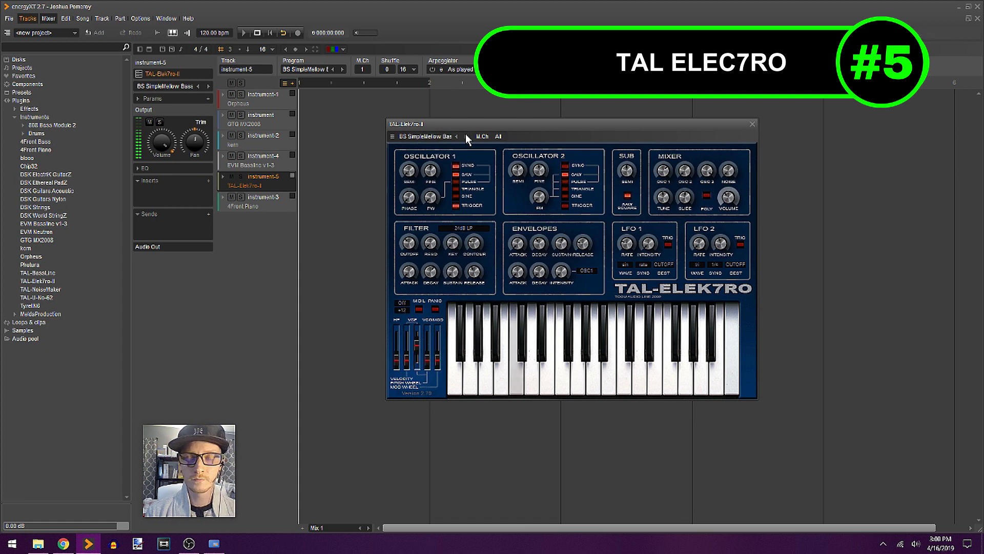
left_click(465, 135)
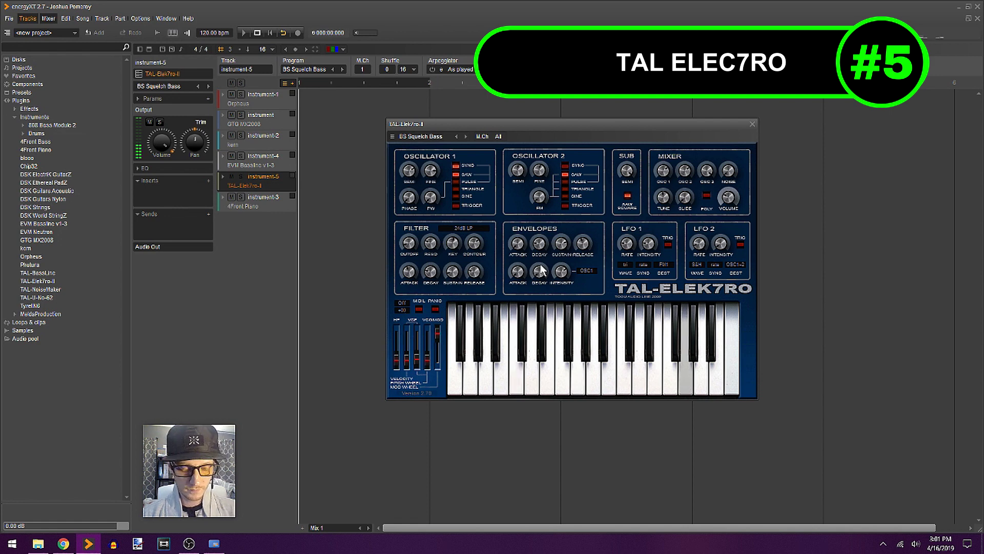
left_click(457, 136)
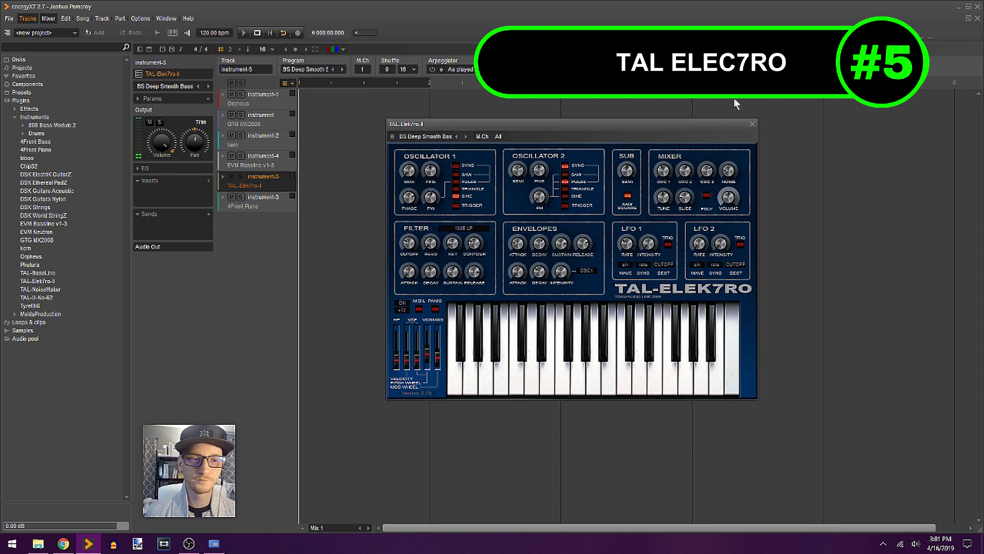
Browse TAL-Elek7ro's preset list without changing the preset and close the synth's window.
left_click(426, 137)
left_click_drag(465, 239, 462, 192)
left_click(431, 269)
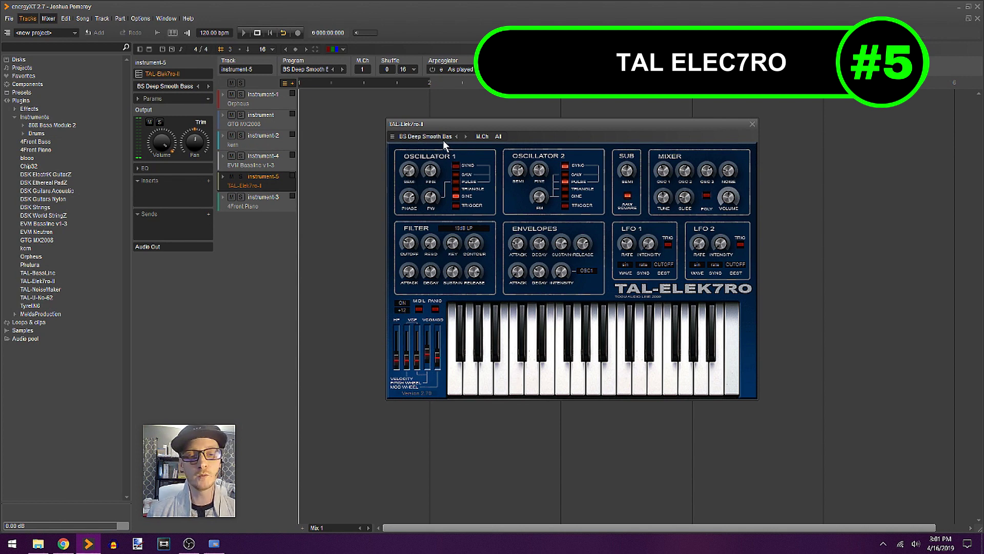
left_click(752, 124)
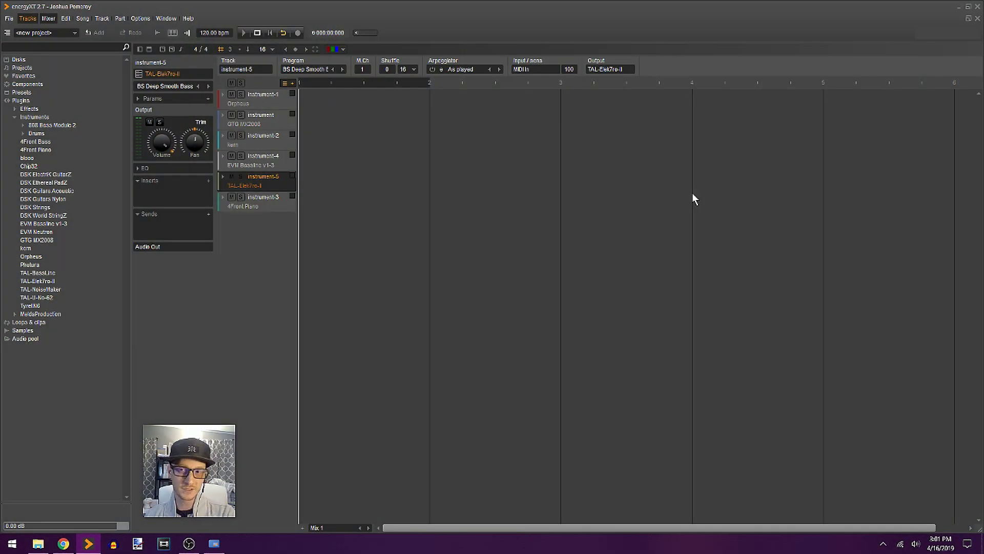
Open the 4Front Piano plug-in from the instrument-3 track and move its window clear of the track list.
left_click(261, 206)
double_click(251, 207)
left_click_drag(270, 110, 508, 153)
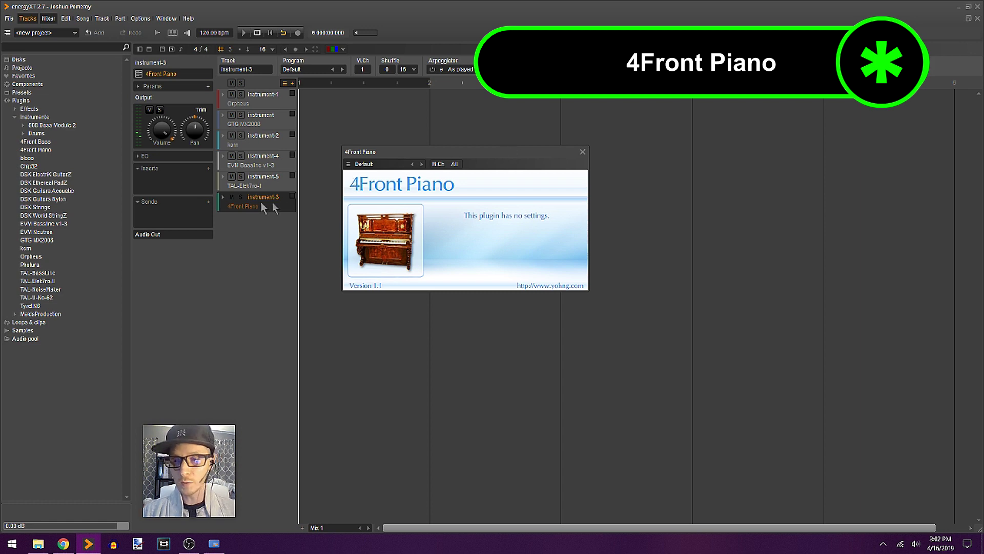
left_click(208, 169)
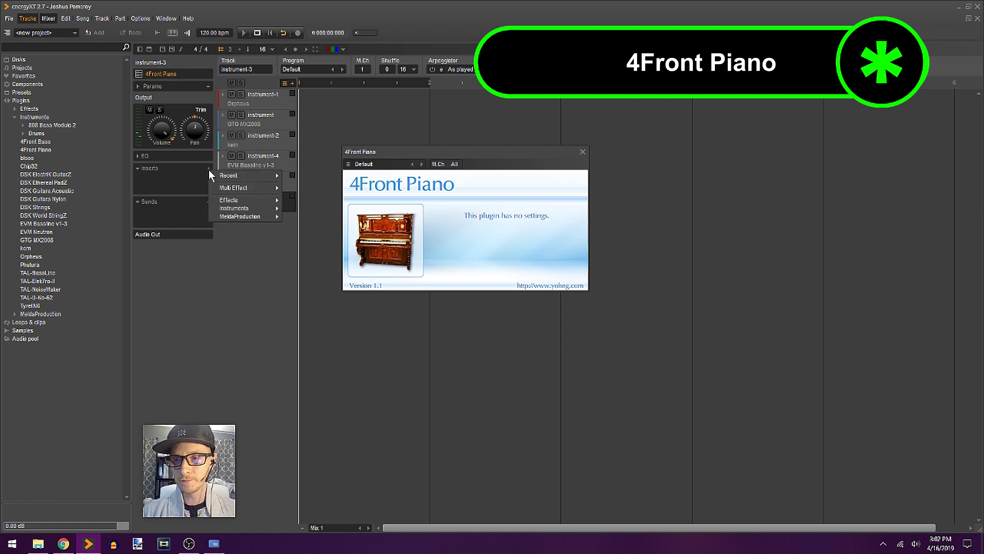
mouse_move(249, 189)
left_click(199, 217)
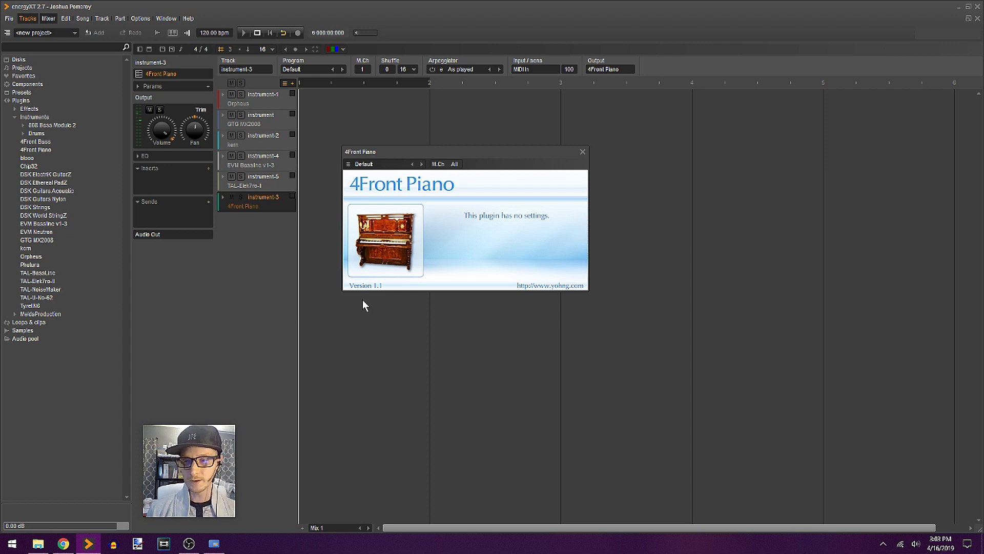
Add a Reverb insert from the recent effects to the 4Front Piano track and open its settings.
left_click(208, 169)
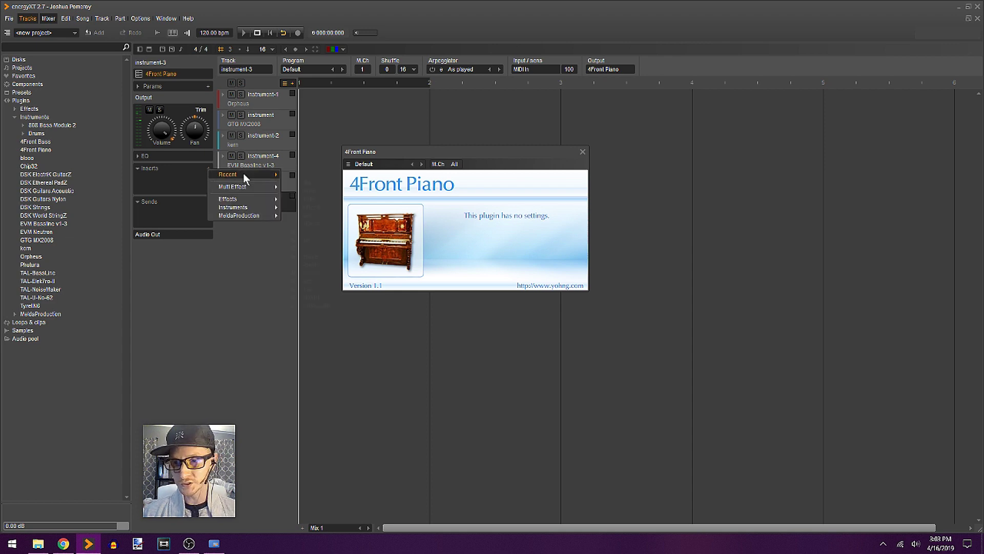
left_click(302, 191)
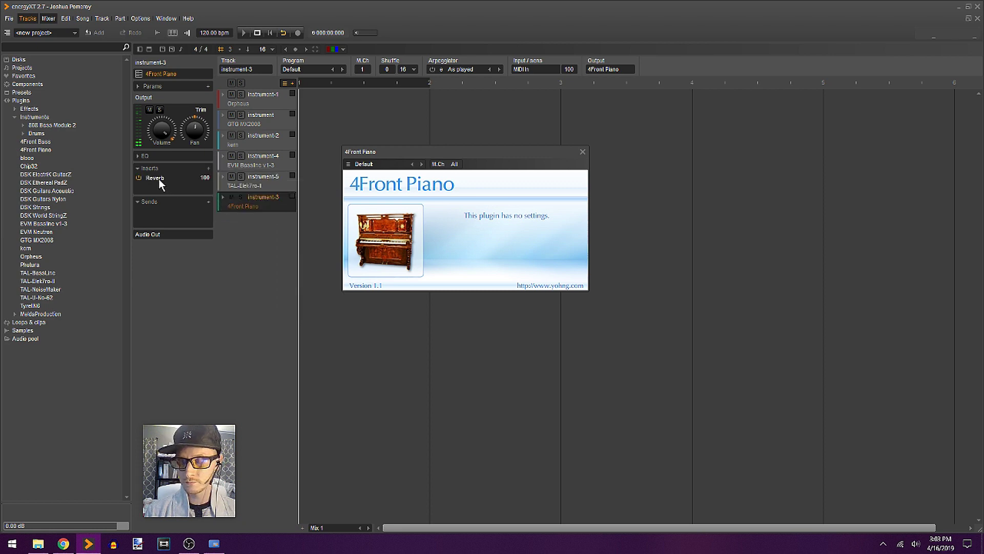
left_click(155, 178)
Set the reverb's Dry level to 60 and Wet level to 49, and close its window.
left_click_drag(117, 153, 243, 94)
left_click_drag(145, 153, 127, 266)
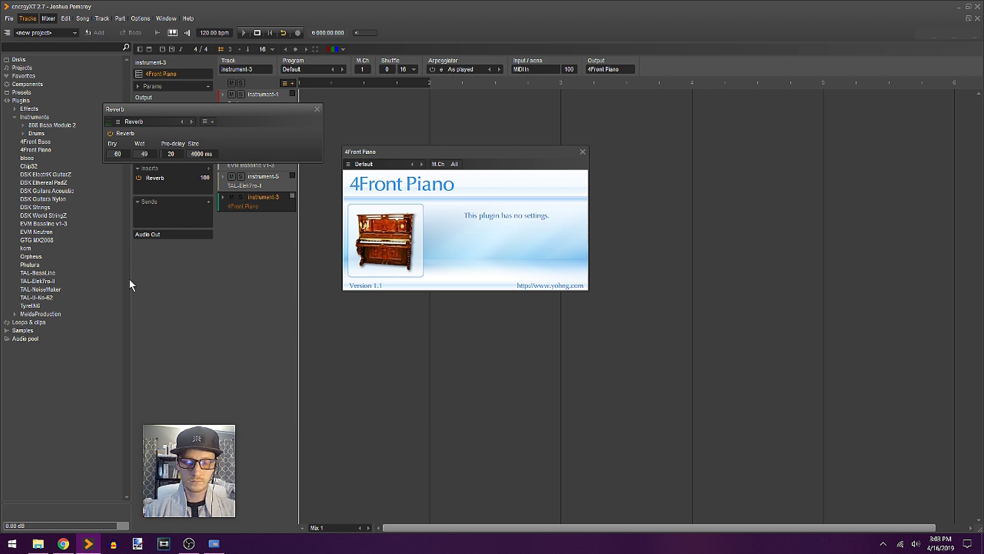
left_click(317, 110)
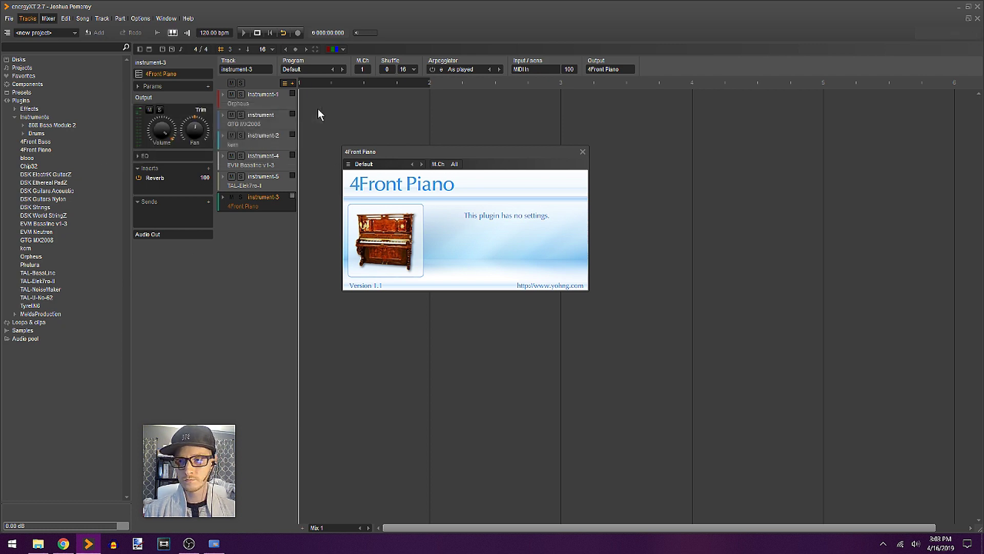